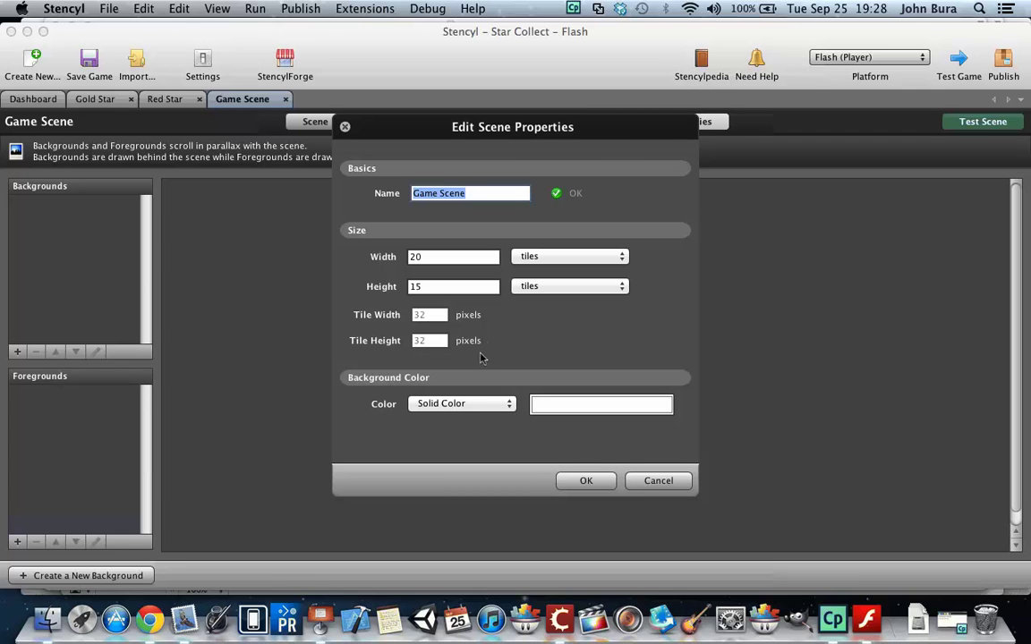
Set the Game Scene's background to Vertical Gradient and make the first gradient color dark gray.
{"action": "left_click", "coordinate": [478, 405]}
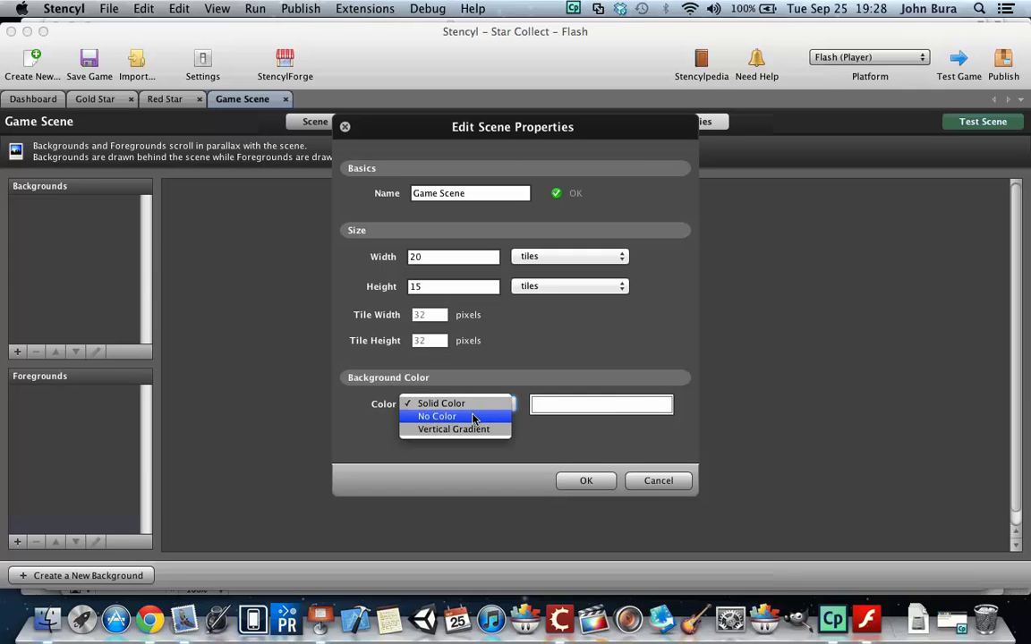
{"action": "left_click", "coordinate": [474, 426]}
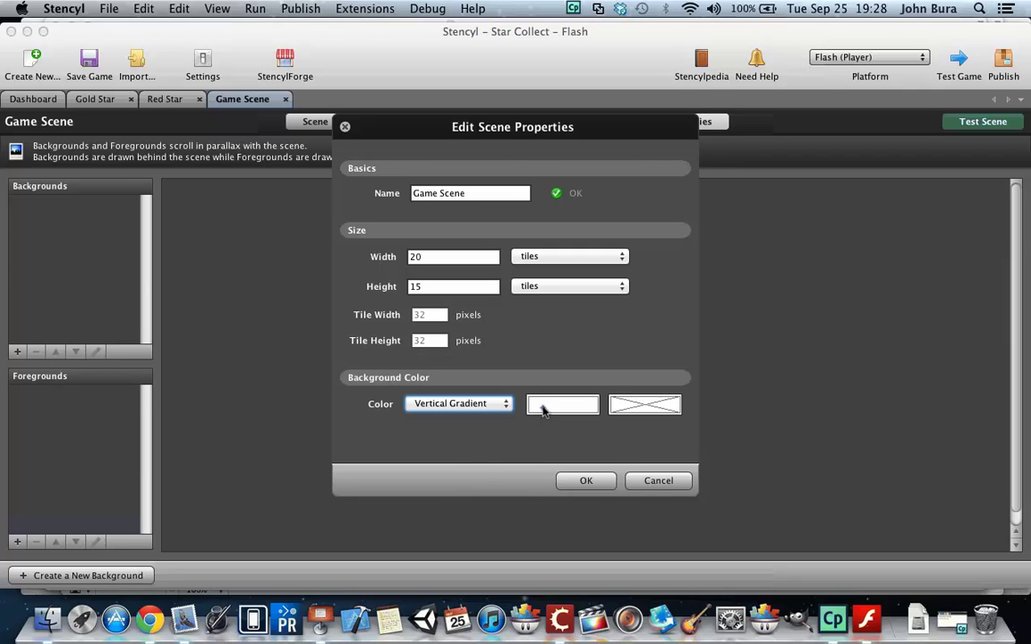
{"action": "left_click", "coordinate": [543, 408]}
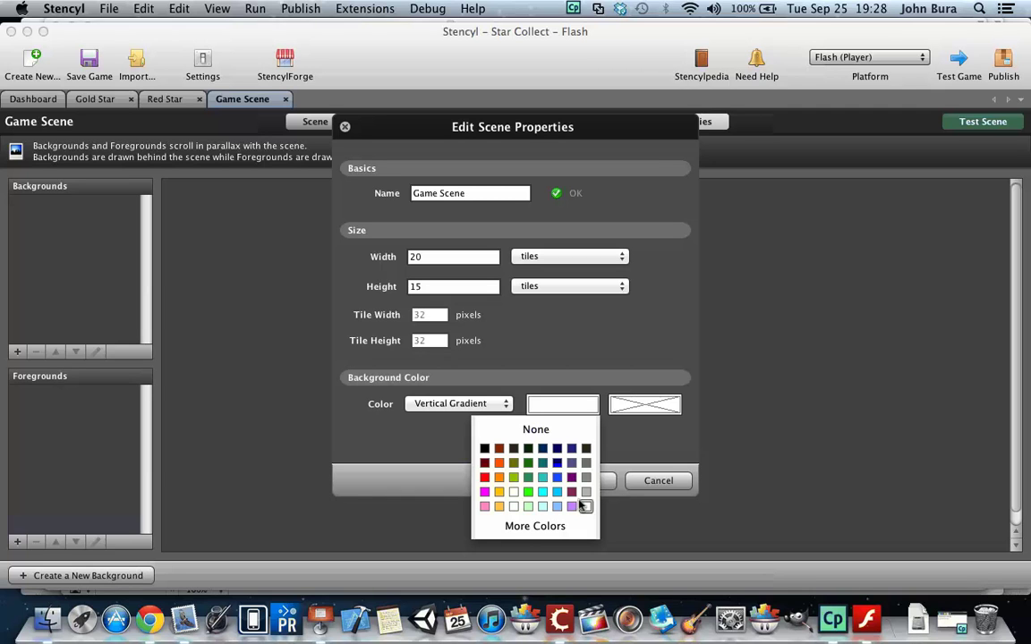
{"action": "left_click", "coordinate": [562, 526]}
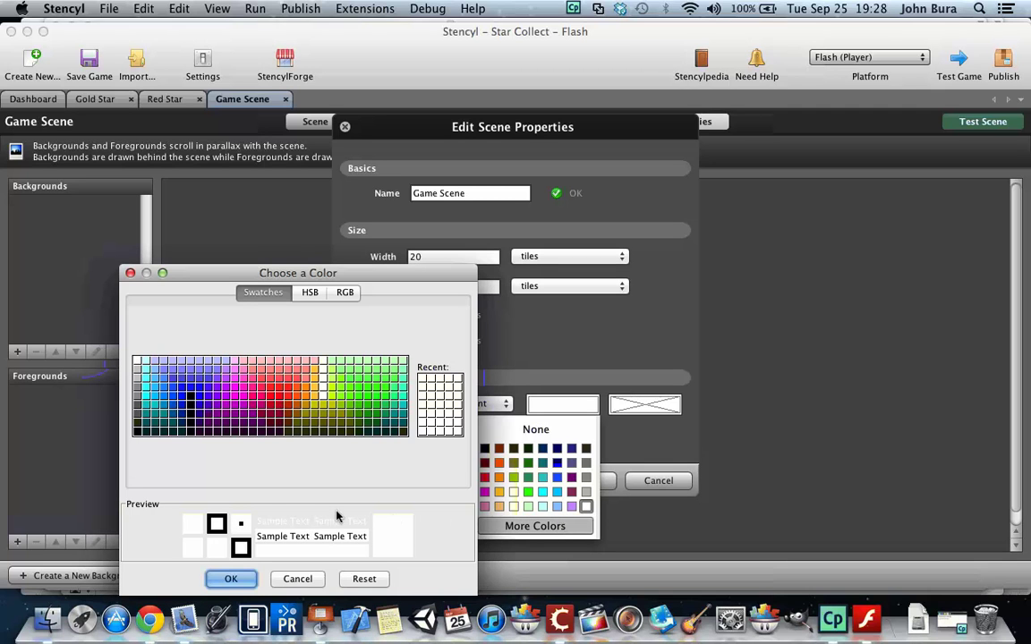
{"action": "left_click", "coordinate": [136, 424]}
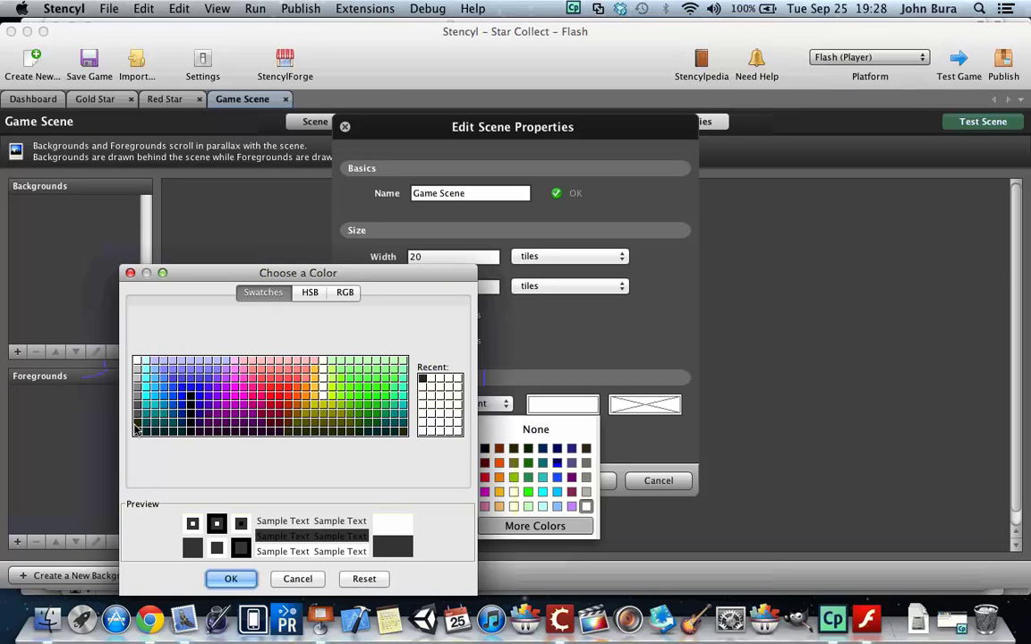
{"action": "left_click", "coordinate": [136, 432]}
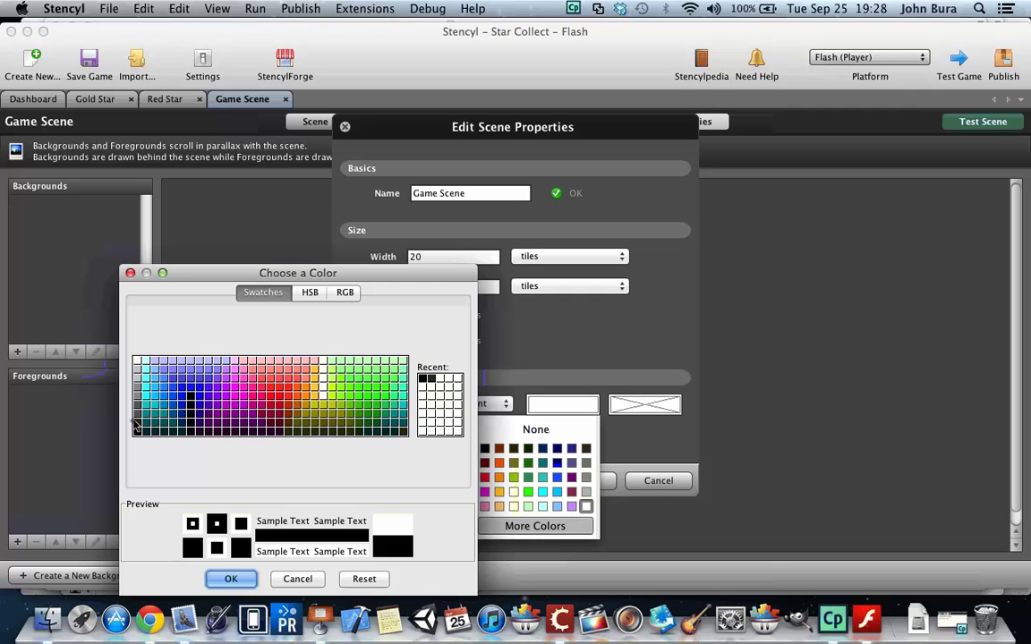
{"action": "left_click", "coordinate": [136, 381]}
{"action": "left_click", "coordinate": [231, 579]}
Set the second gradient color to a very light gray with about 96 brightness using the HSB color picker.
{"action": "left_click", "coordinate": [644, 405]}
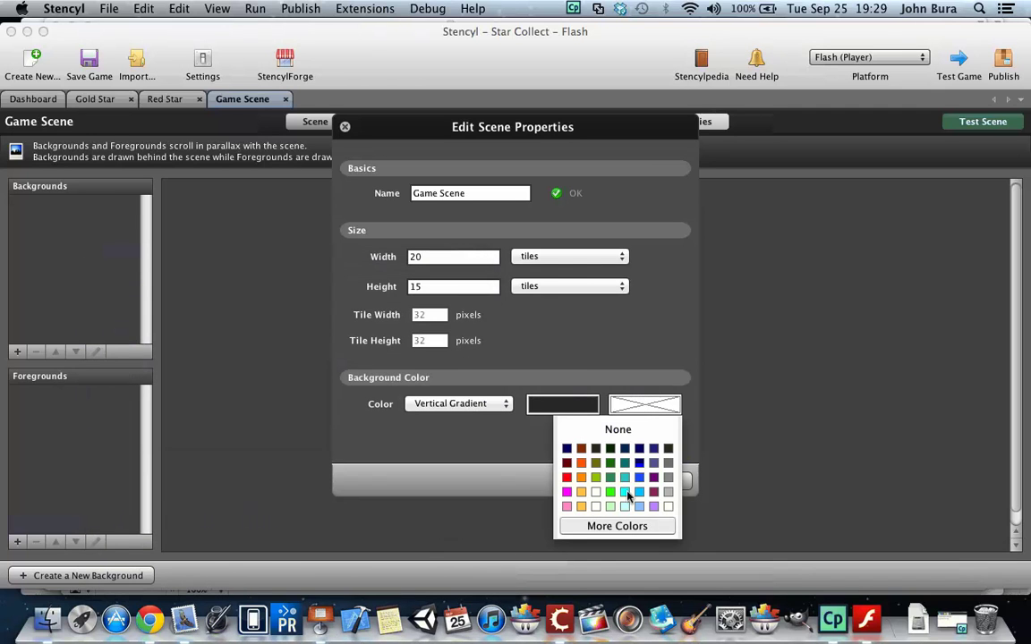
{"action": "left_click", "coordinate": [569, 526]}
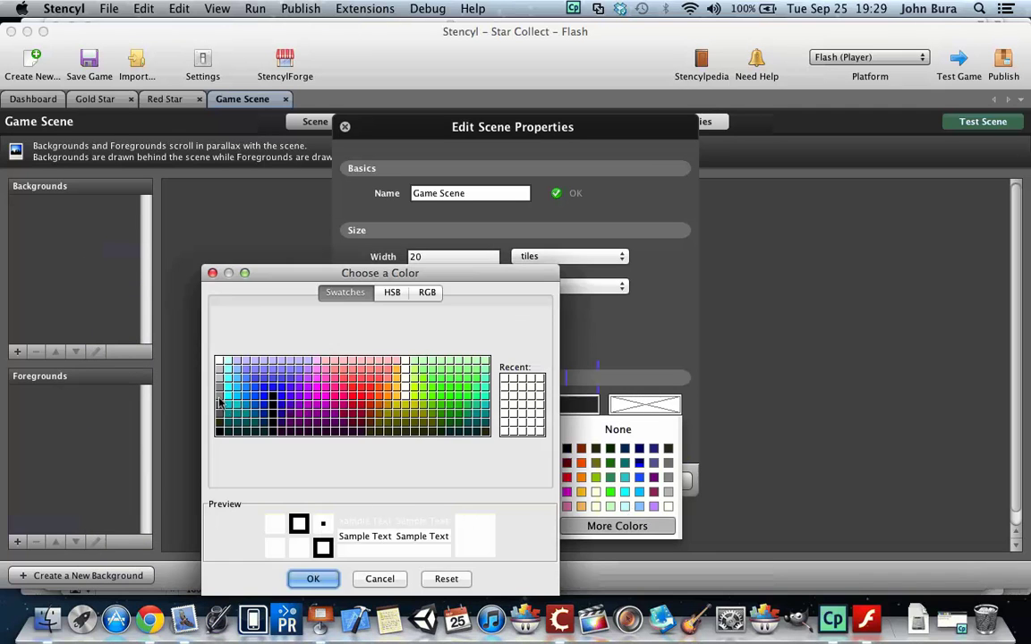
{"action": "left_click", "coordinate": [216, 363]}
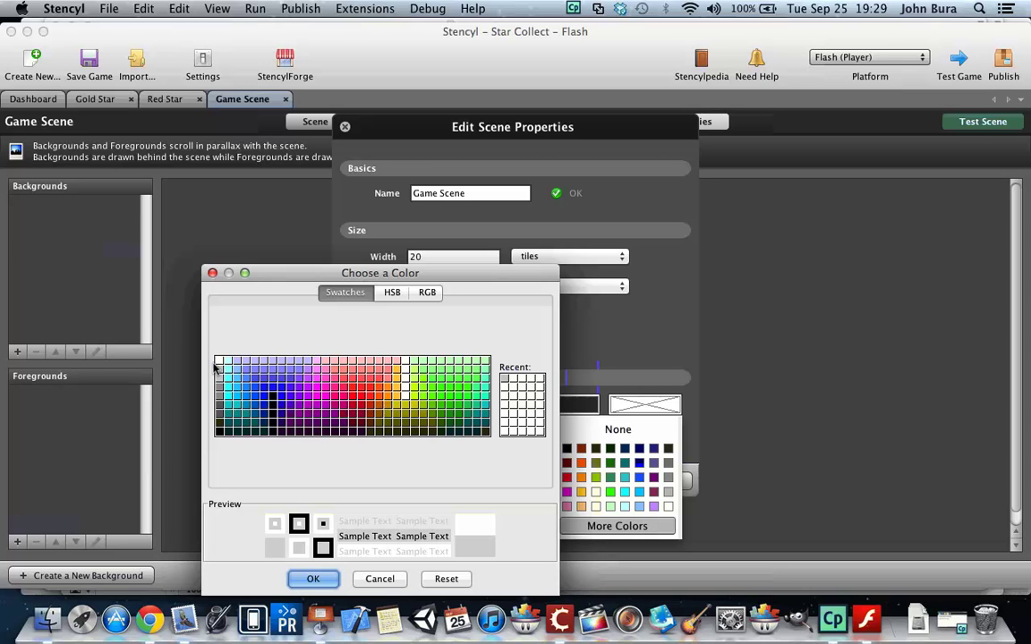
{"action": "left_click", "coordinate": [392, 292]}
{"action": "left_click_drag", "start_coordinate": [399, 272], "coordinate": [414, 208]}
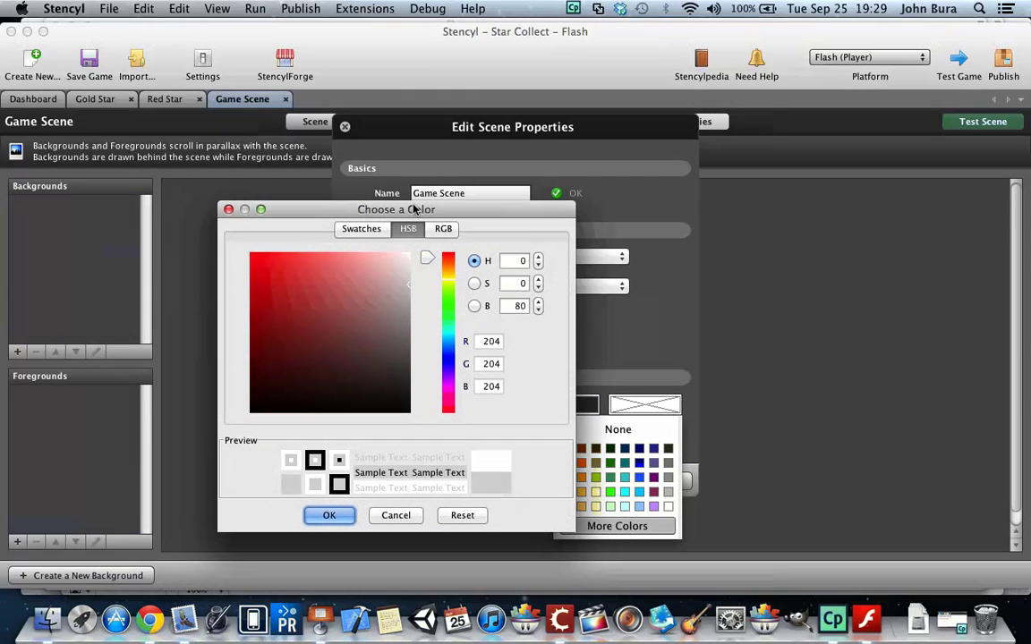
{"action": "left_click", "coordinate": [400, 283]}
{"action": "left_click_drag", "start_coordinate": [400, 283], "coordinate": [430, 258]}
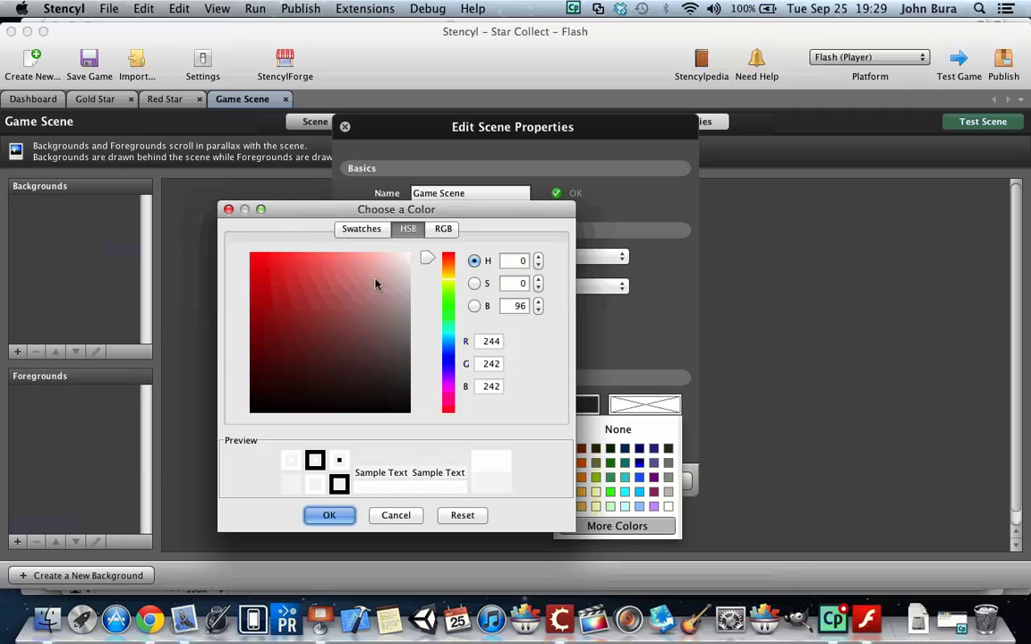
{"action": "left_click", "coordinate": [330, 516]}
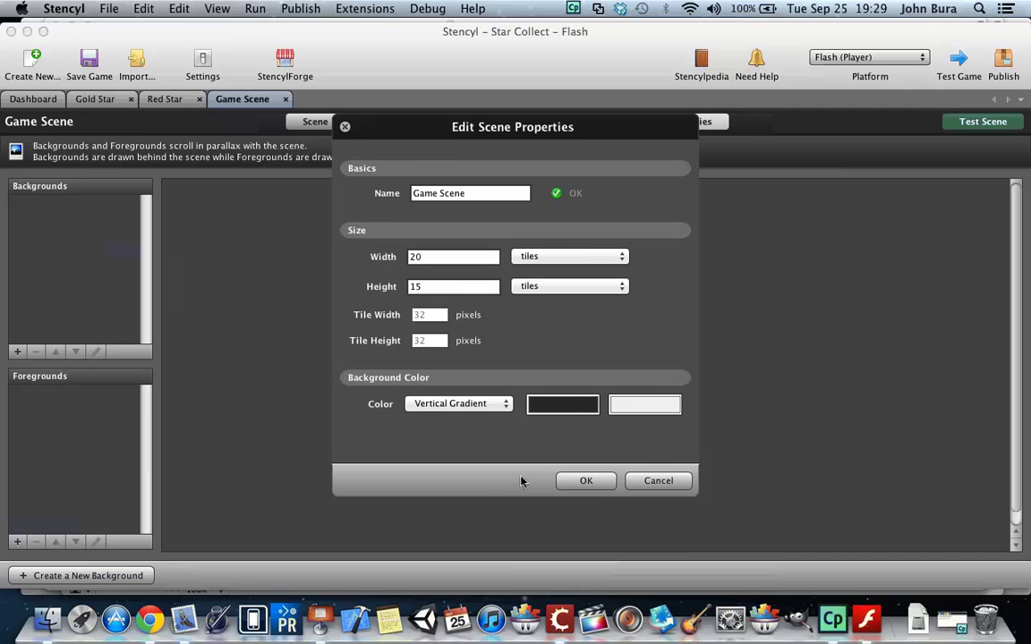
Change the first gradient color to near-black, RGB 1, 1, 1, in the HSB color picker.
{"action": "left_click", "coordinate": [574, 412]}
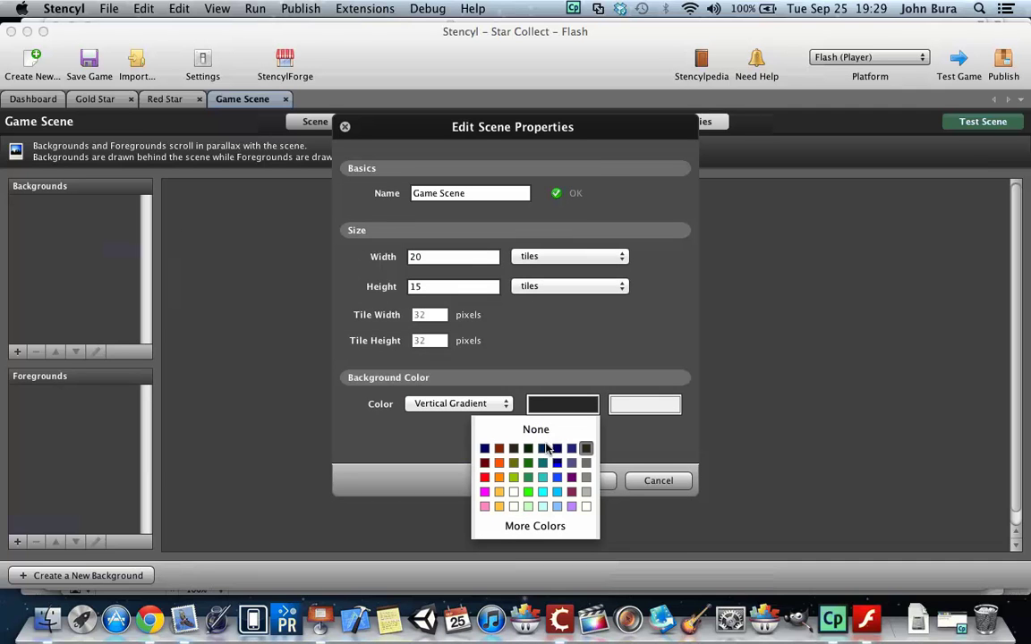
{"action": "left_click", "coordinate": [535, 526]}
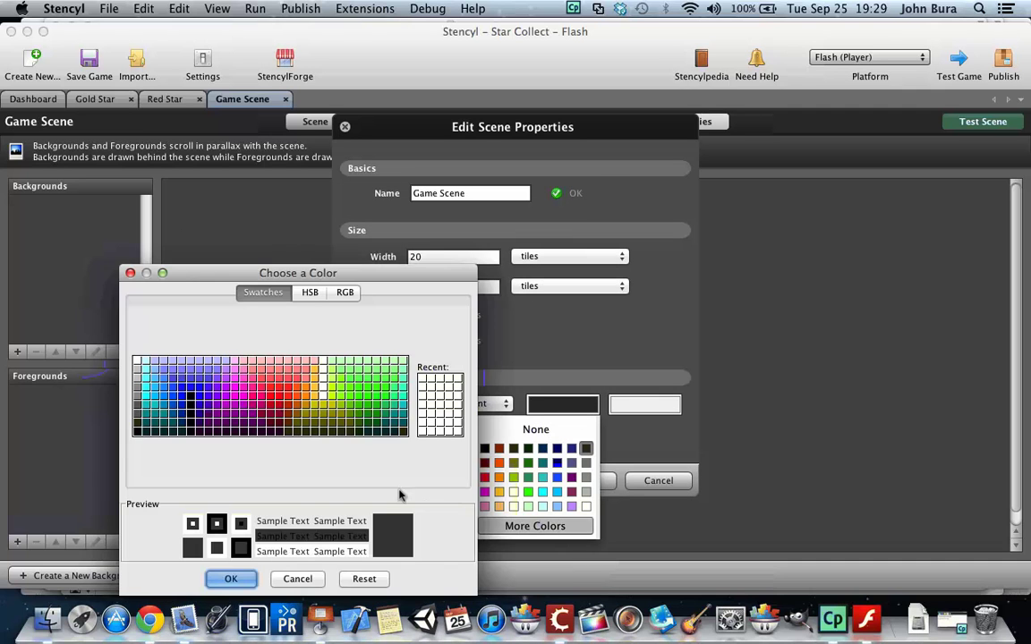
{"action": "left_click", "coordinate": [309, 293]}
{"action": "left_click_drag", "start_coordinate": [307, 443], "coordinate": [325, 495]}
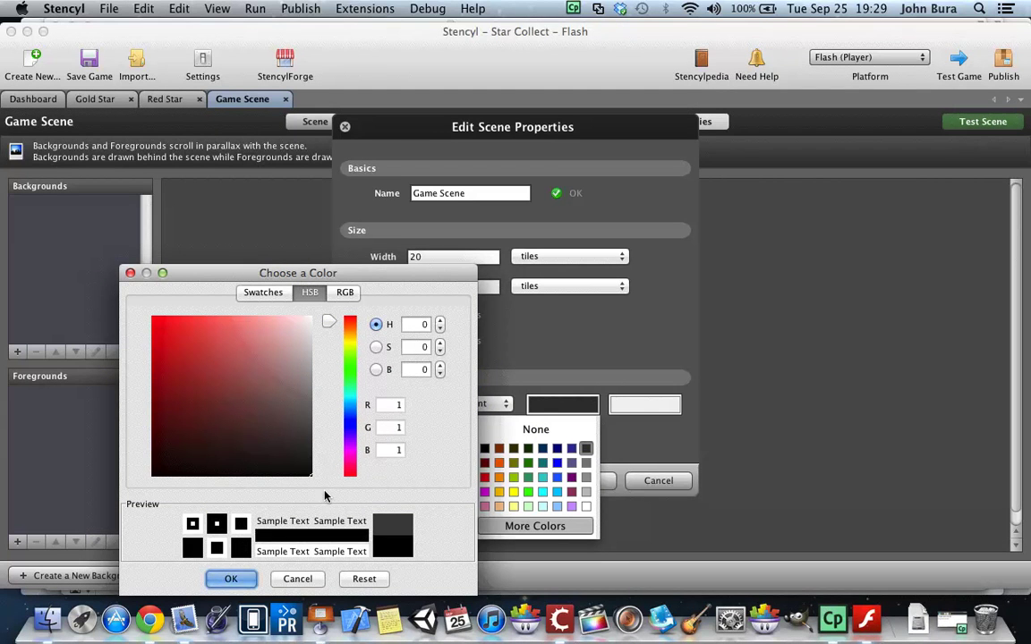
{"action": "left_click", "coordinate": [225, 578]}
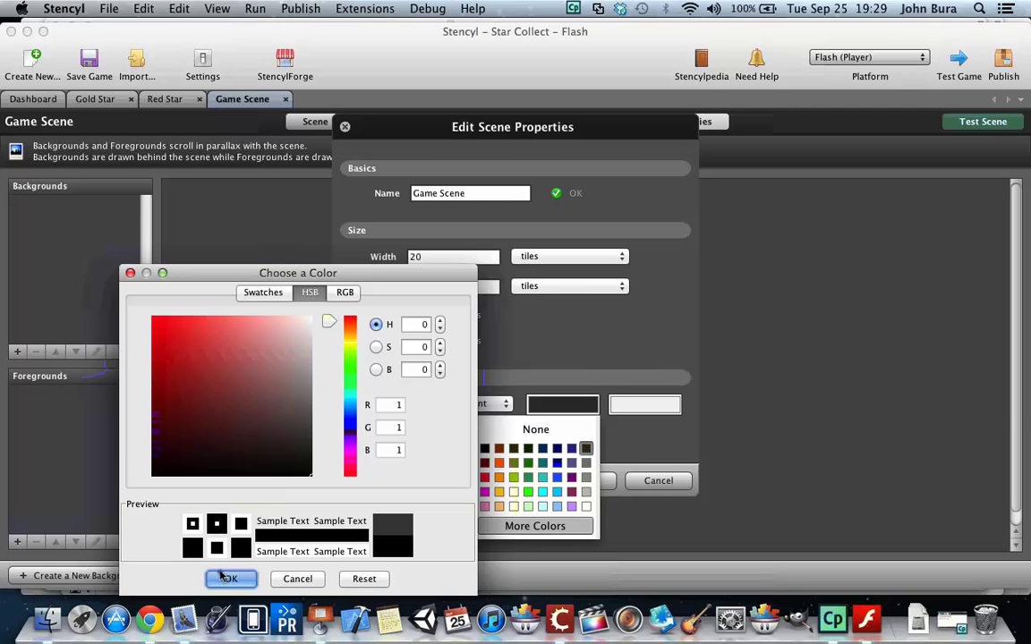
Lighten the first gradient color slightly to RGB 18, 18, 18 with a brightness of 7.
{"action": "left_click", "coordinate": [570, 405]}
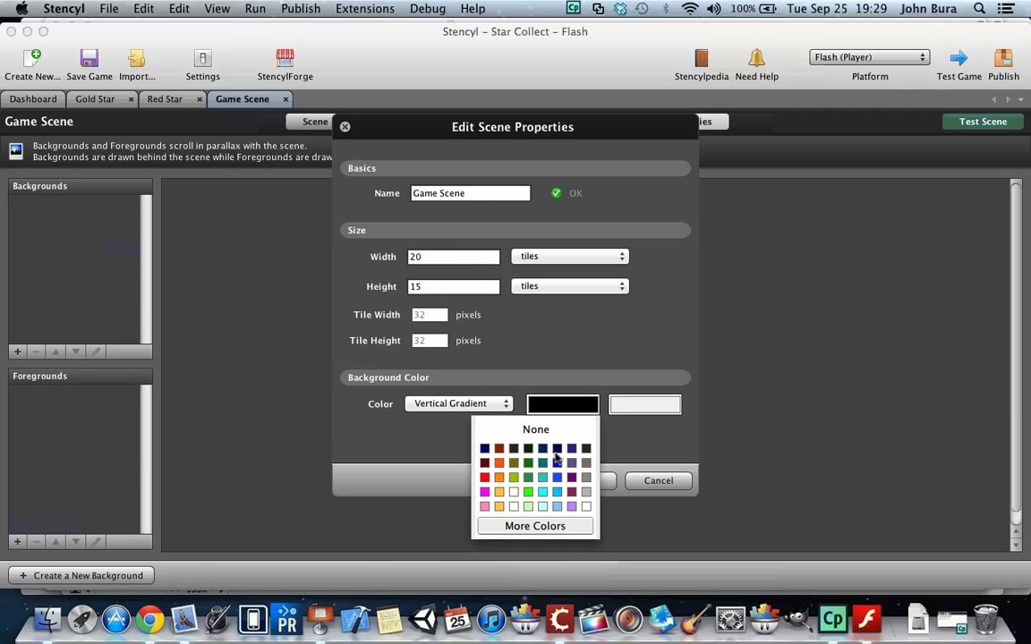
{"action": "left_click", "coordinate": [553, 525]}
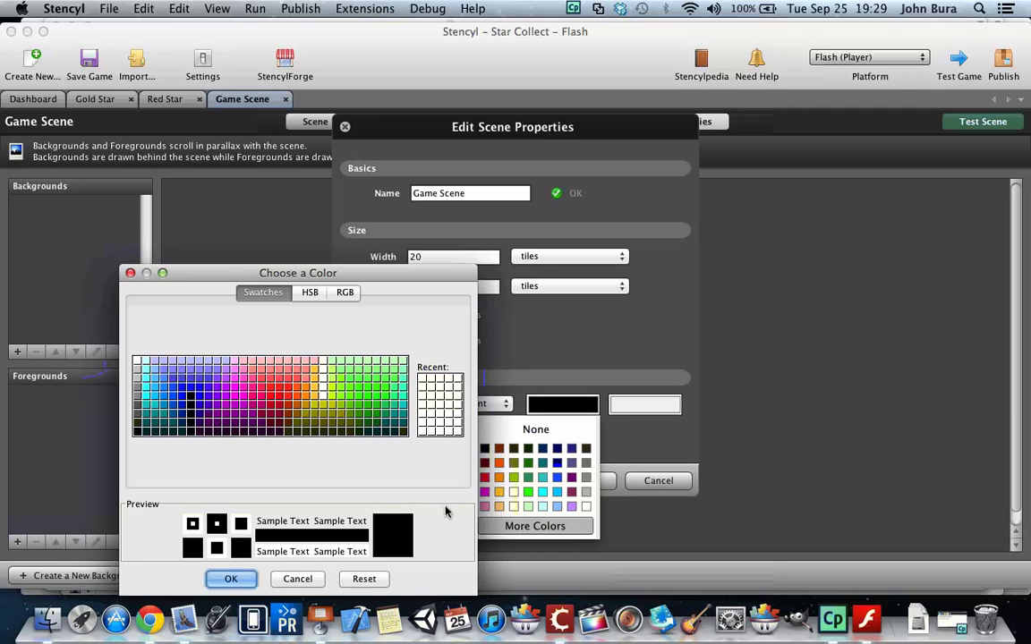
{"action": "left_click", "coordinate": [307, 293]}
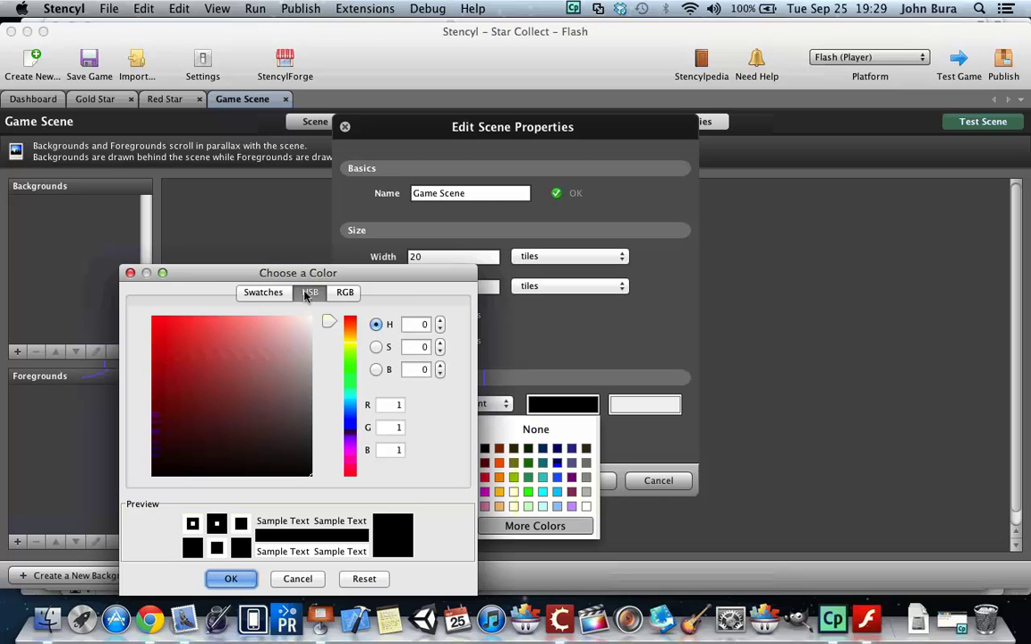
{"action": "left_click_drag", "start_coordinate": [309, 474], "coordinate": [312, 471]}
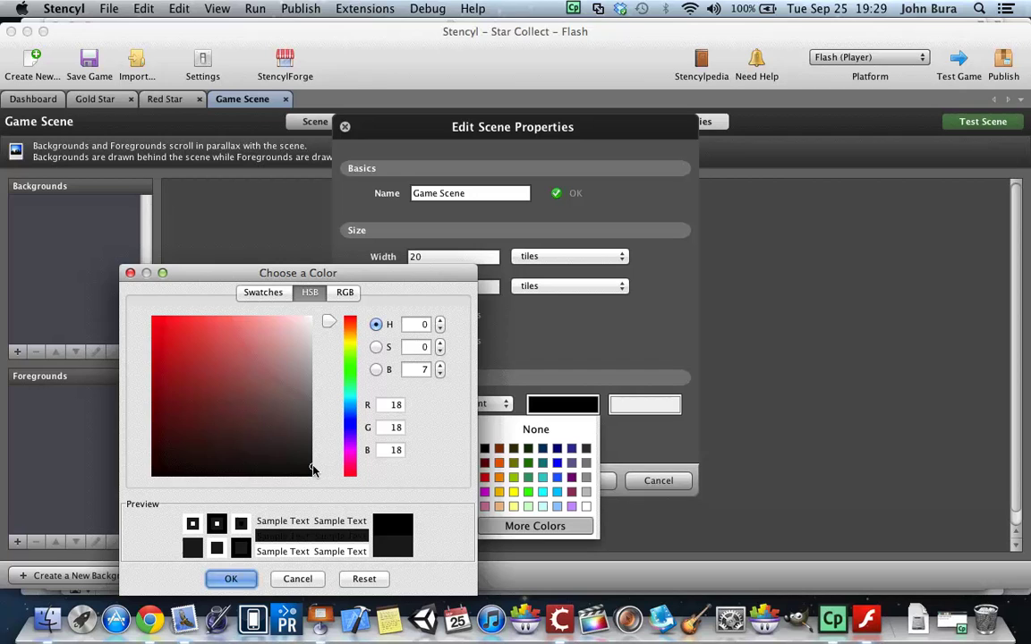
{"action": "left_click", "coordinate": [230, 575]}
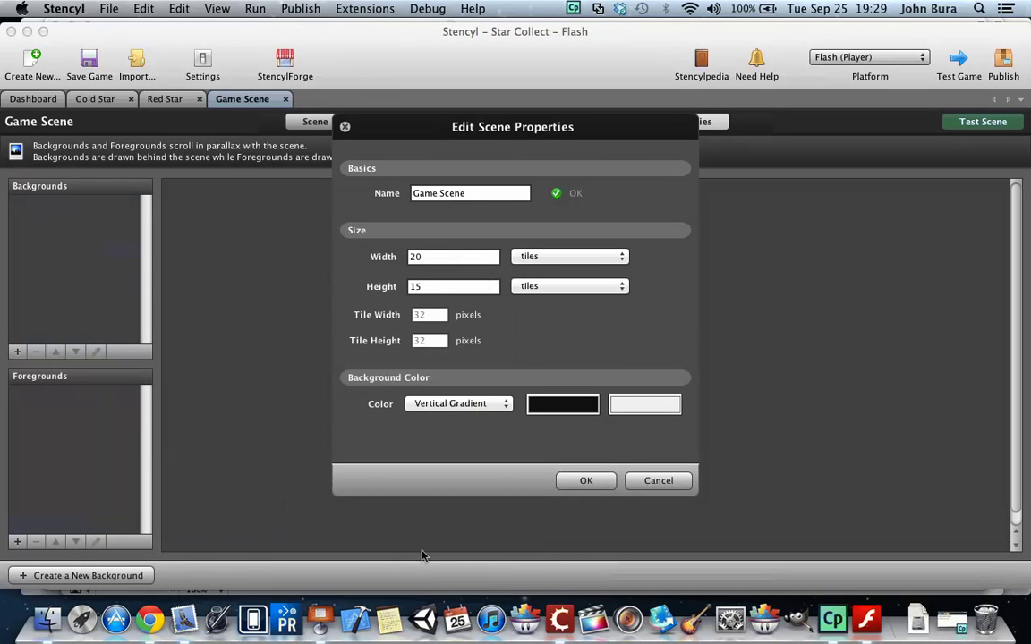
Fine-tune the near-black first gradient color, apply the scene properties and show the gradient in the scene view.
{"action": "left_click", "coordinate": [579, 406]}
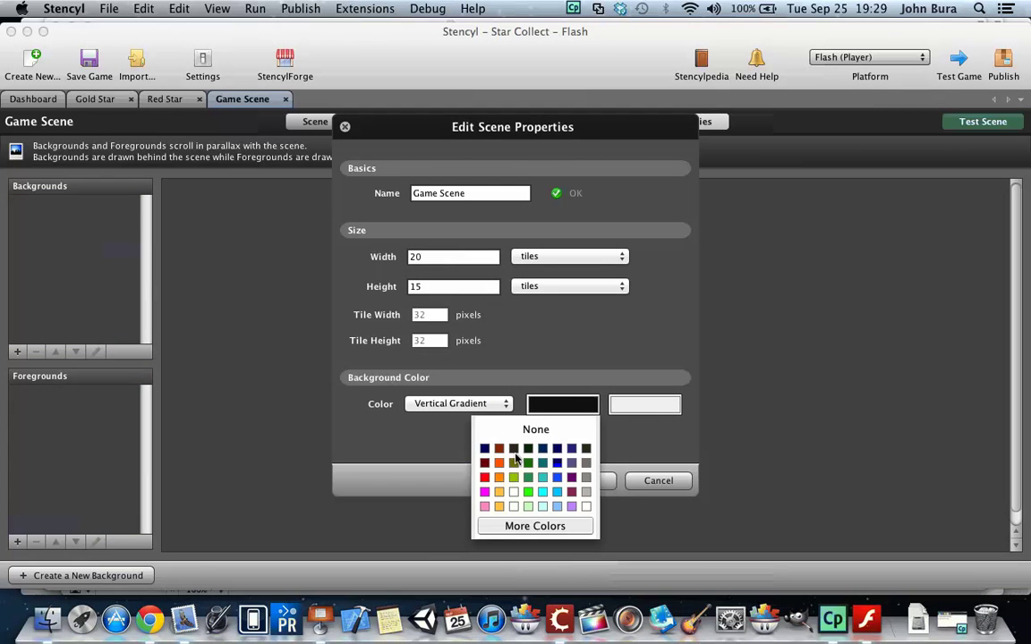
{"action": "left_click", "coordinate": [515, 525]}
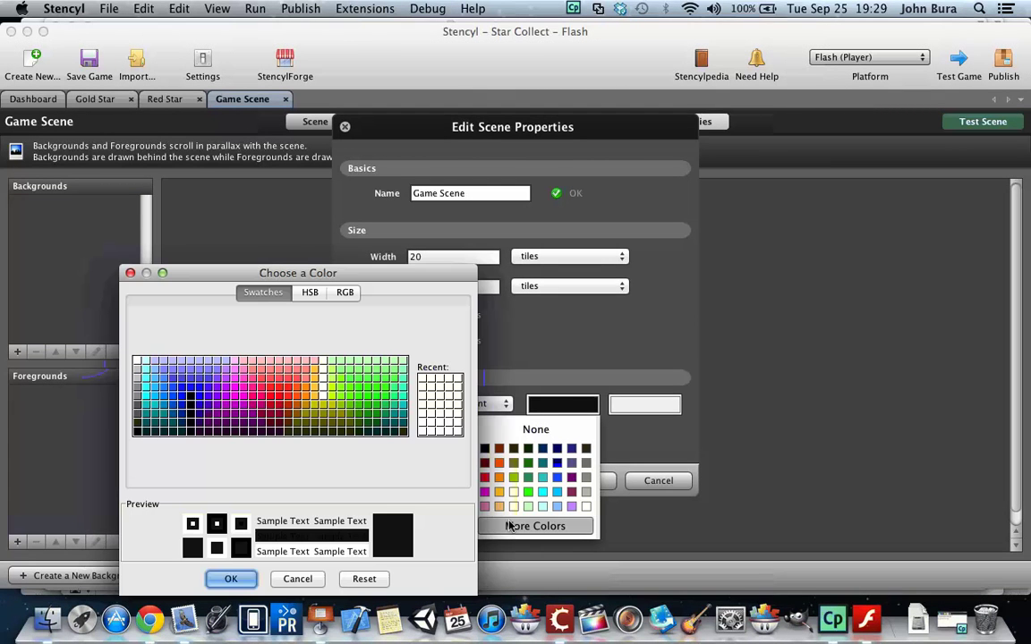
{"action": "left_click", "coordinate": [310, 292]}
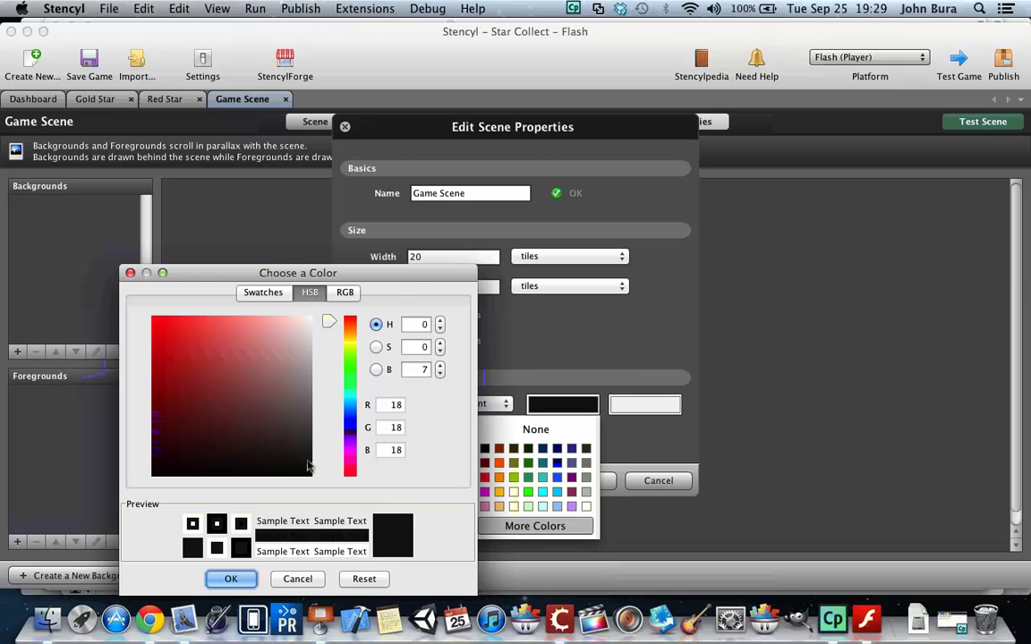
{"action": "left_click_drag", "start_coordinate": [307, 466], "coordinate": [311, 466]}
{"action": "left_click", "coordinate": [231, 579]}
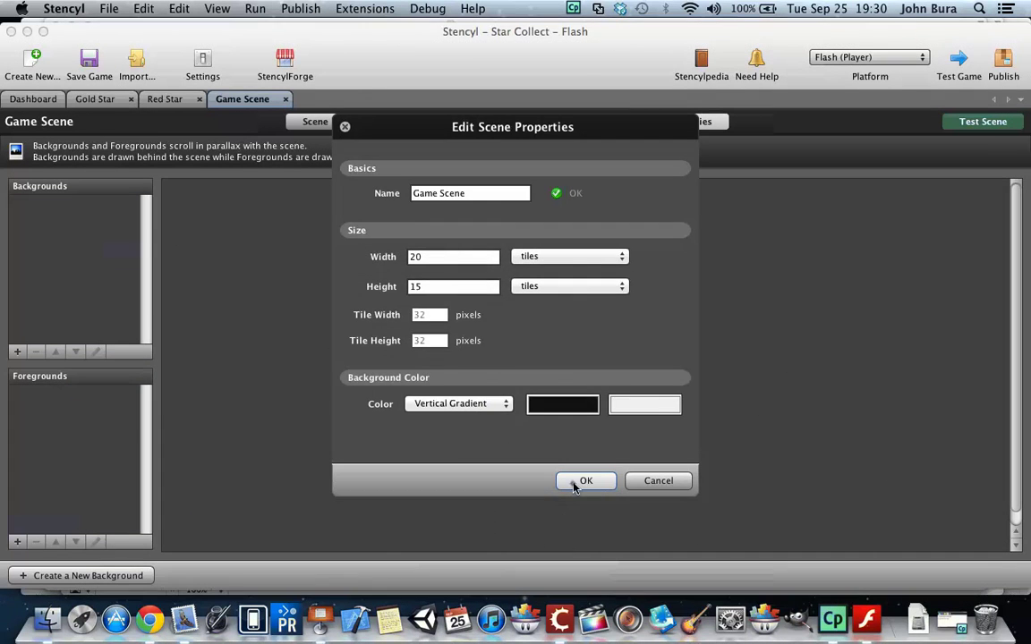
{"action": "left_click", "coordinate": [583, 482]}
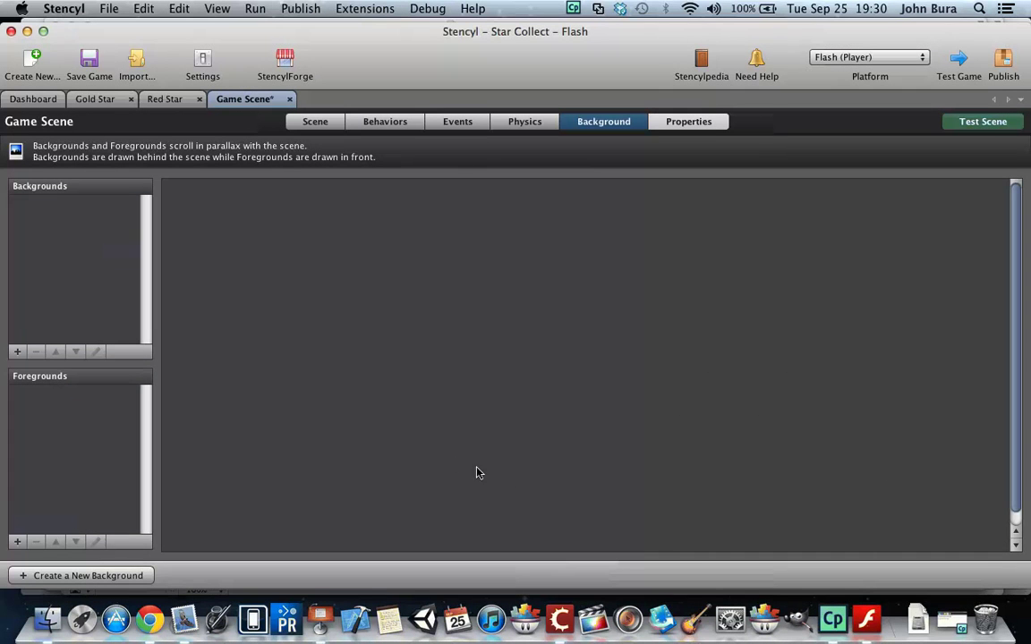
{"action": "left_click", "coordinate": [307, 121]}
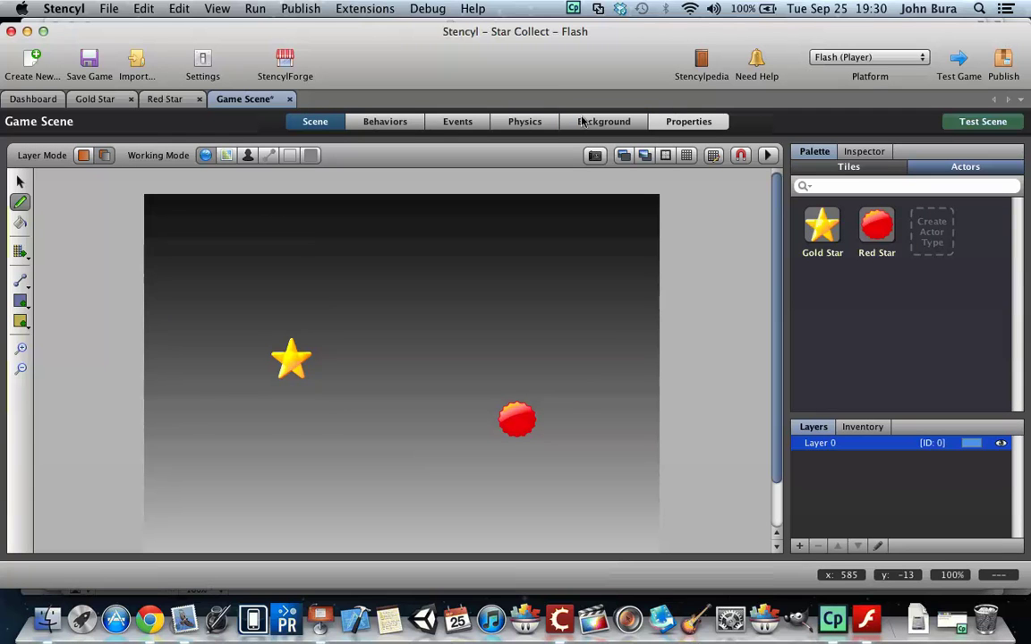
Change the background's second gradient color to dark gray, RGB 74, 74, 74, and apply the scene properties.
{"action": "left_click", "coordinate": [680, 120]}
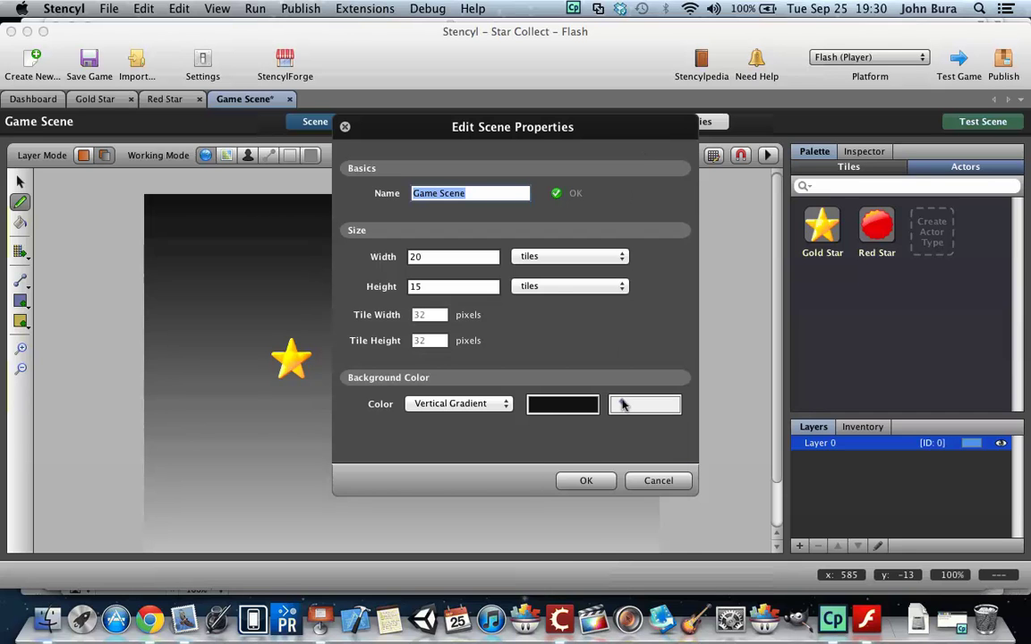
{"action": "left_click", "coordinate": [617, 403]}
{"action": "left_click", "coordinate": [626, 526]}
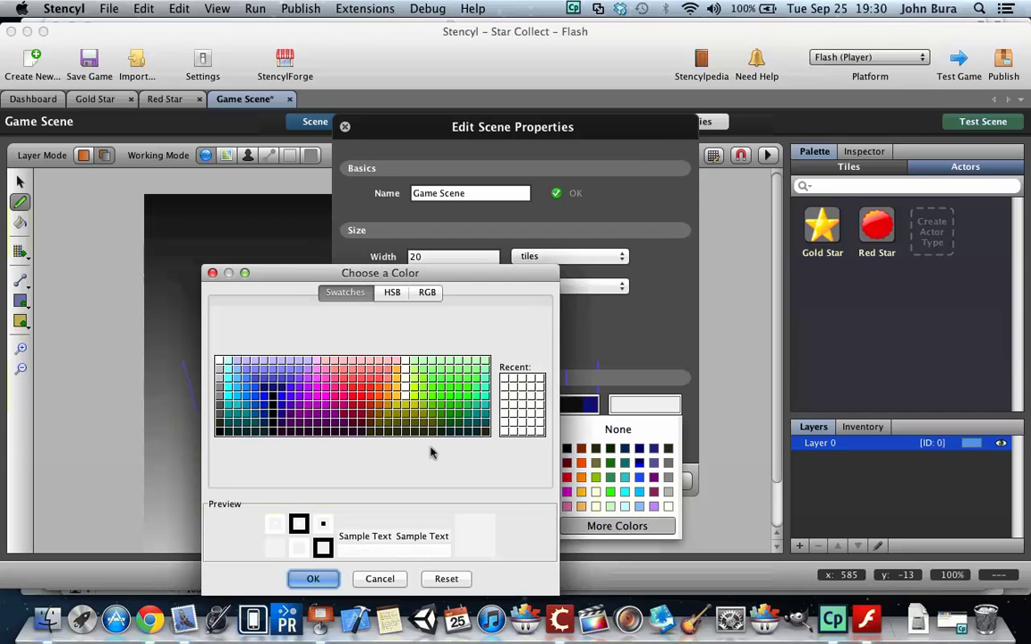
{"action": "left_click", "coordinate": [389, 293]}
{"action": "mouse_move", "coordinate": [394, 322]}
{"action": "left_mouse_down"}
{"action": "mouse_move", "coordinate": [388, 391]}
{"action": "mouse_move", "coordinate": [420, 398]}
{"action": "mouse_move", "coordinate": [427, 429]}
{"action": "left_mouse_up"}
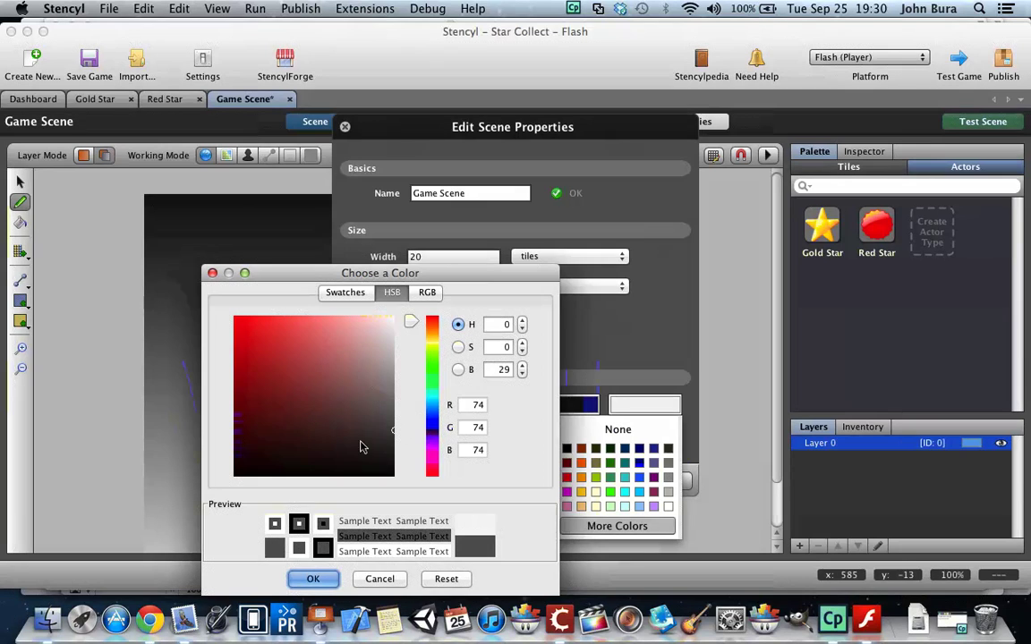
{"action": "left_click", "coordinate": [311, 578]}
{"action": "left_click", "coordinate": [569, 480]}
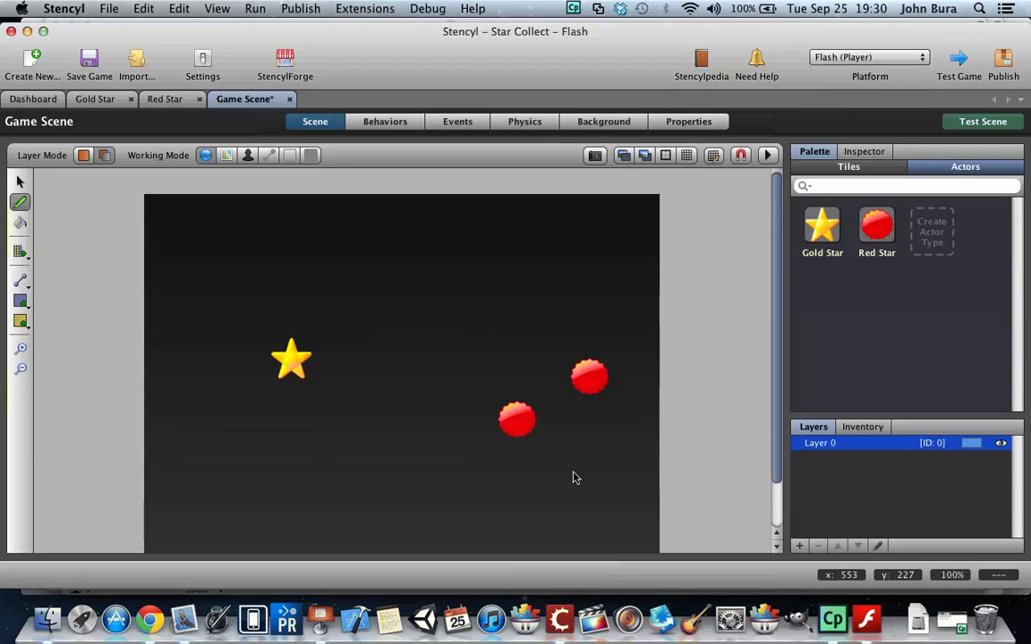
{"action": "scroll", "coordinate": [589, 380], "scroll_direction": "down", "scroll_amount": 2}
{"action": "scroll", "coordinate": [588, 378], "scroll_direction": "up", "scroll_amount": 2}
{"action": "scroll", "coordinate": [589, 378], "scroll_direction": "down", "scroll_amount": 2}
{"action": "scroll", "coordinate": [501, 319], "scroll_direction": "up", "scroll_amount": 2}
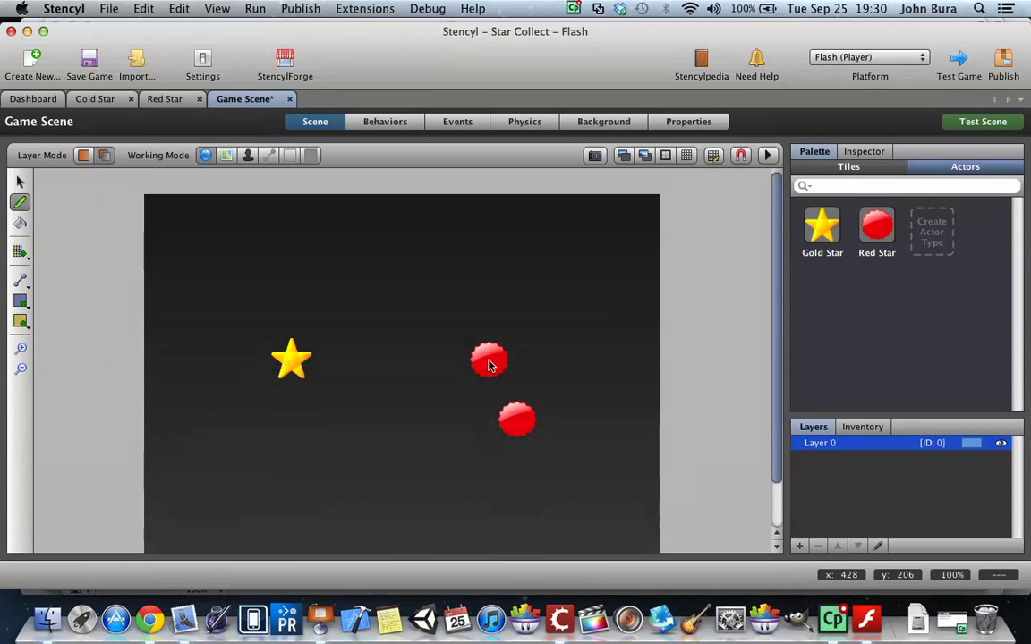
{"action": "scroll", "coordinate": [490, 362], "scroll_direction": "down", "scroll_amount": 3}
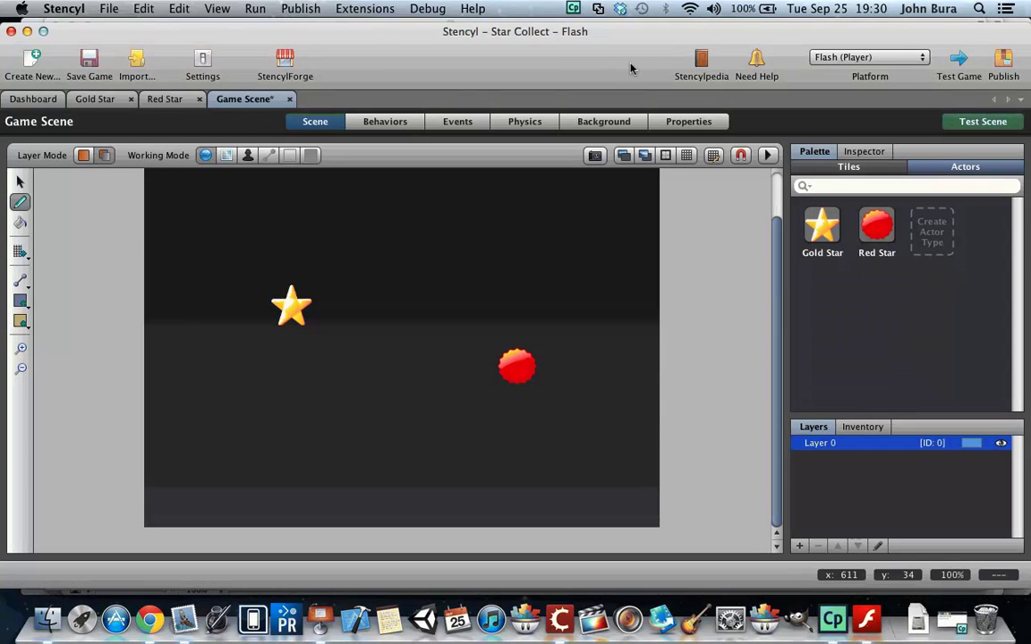
Switch the scene's background to a solid color, choose bright yellow, and apply the scene properties.
{"action": "left_click", "coordinate": [687, 125]}
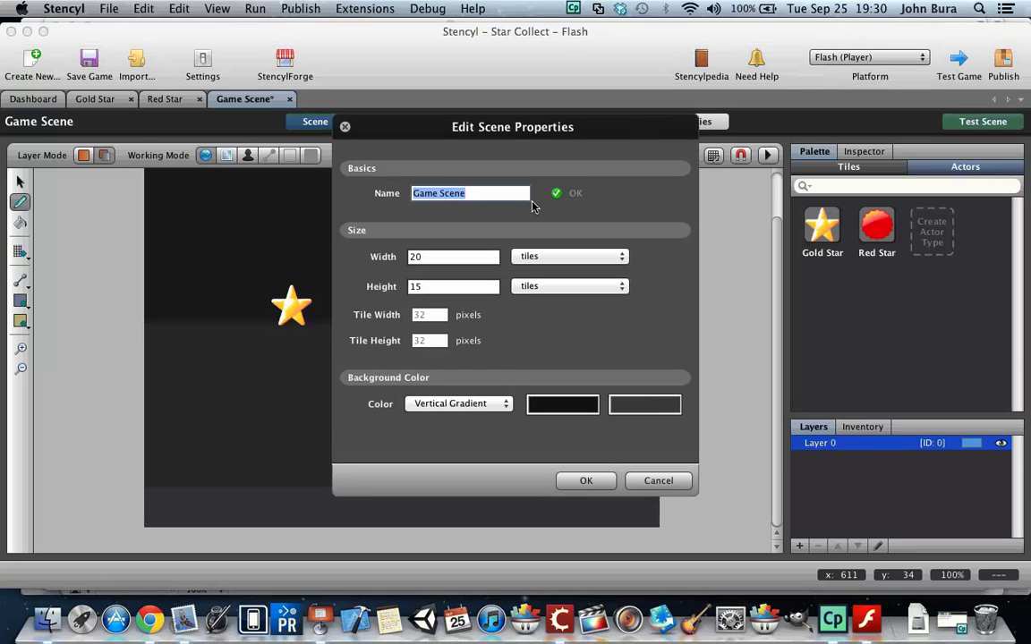
{"action": "left_click", "coordinate": [495, 404]}
{"action": "left_click", "coordinate": [493, 376]}
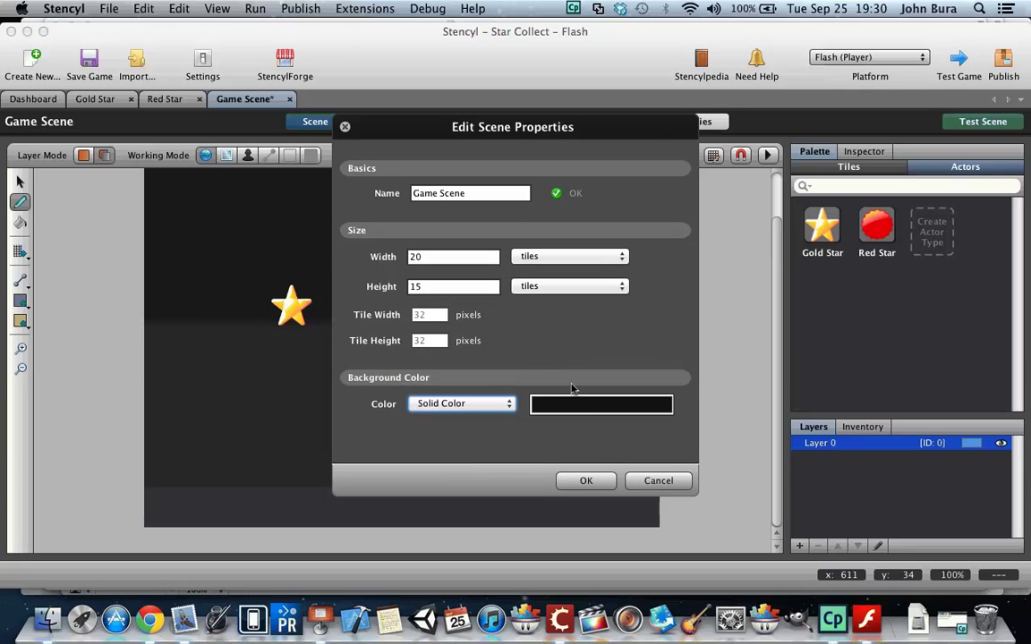
{"action": "left_click", "coordinate": [589, 408]}
{"action": "left_click", "coordinate": [587, 488]}
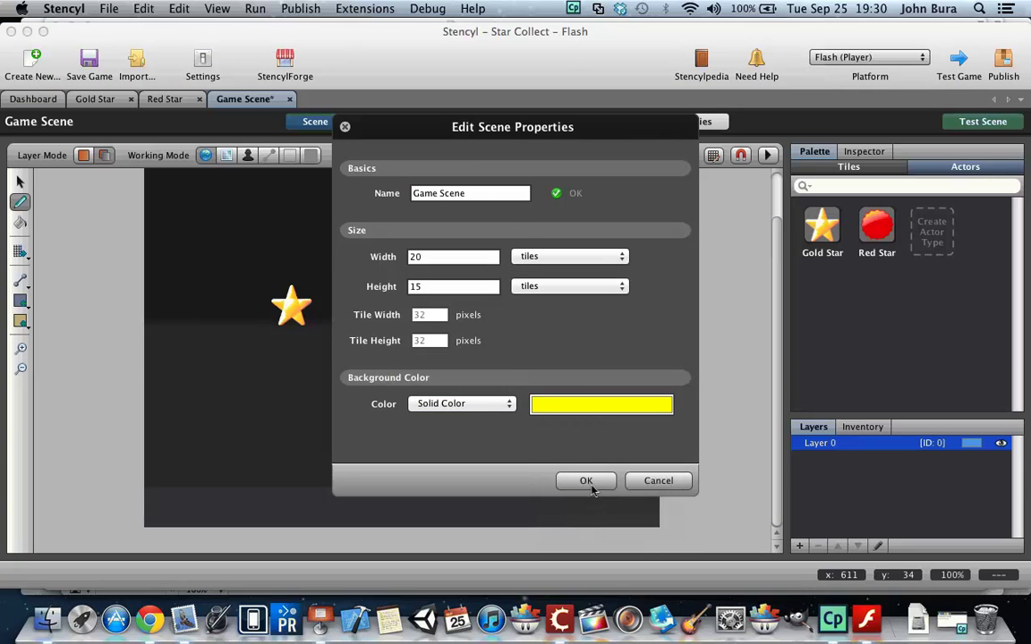
{"action": "left_click", "coordinate": [590, 481]}
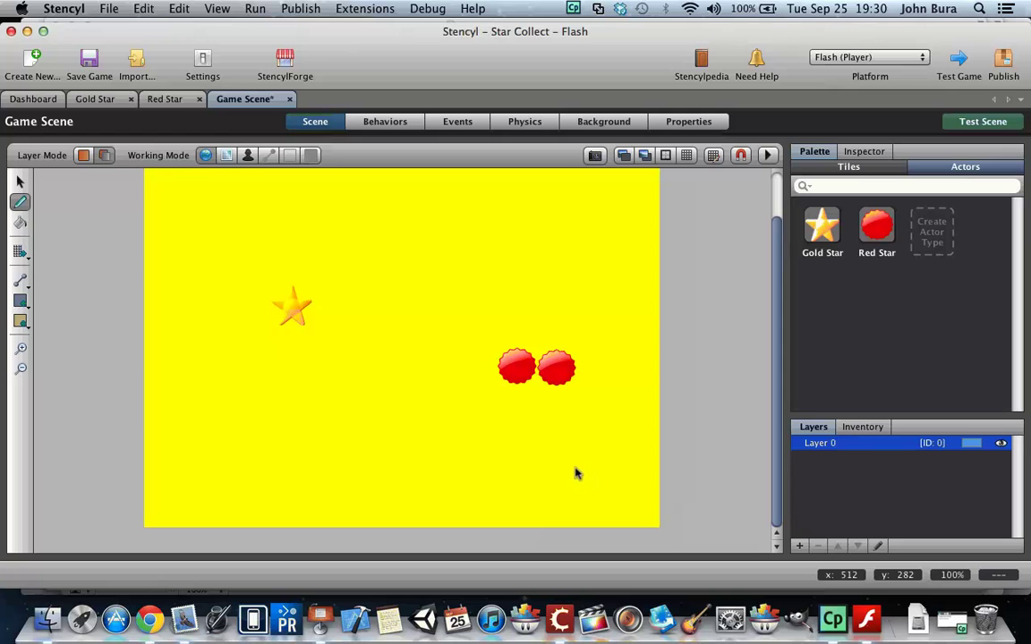
Change the scene's solid background color to bright red and apply the scene properties.
{"action": "scroll", "coordinate": [555, 368], "scroll_direction": "up", "scroll_amount": 1}
{"action": "left_click_drag", "start_coordinate": [555, 418], "coordinate": [698, 131]}
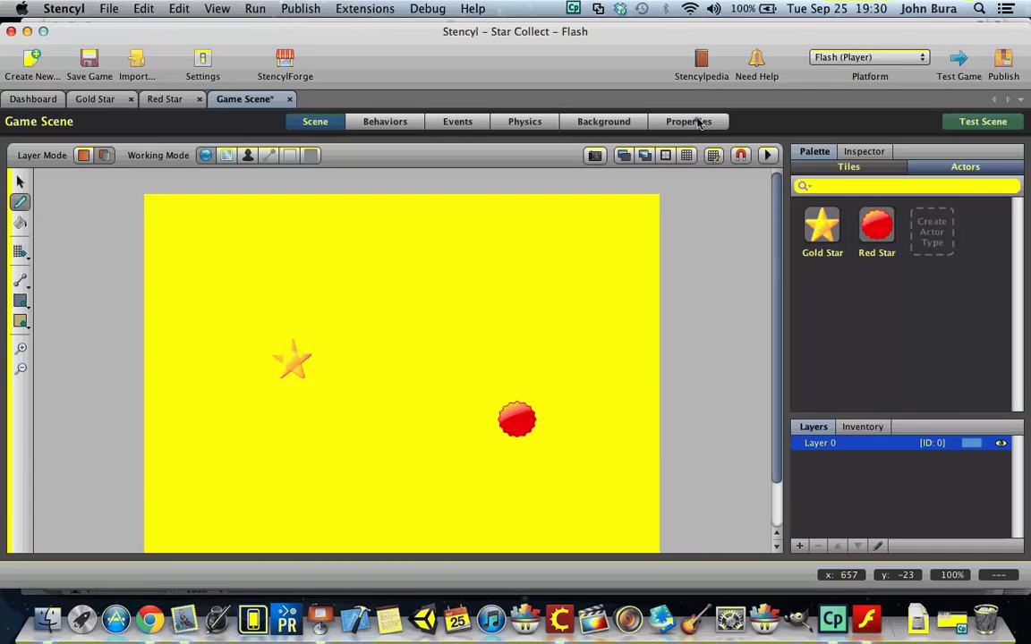
{"action": "left_click", "coordinate": [689, 121]}
{"action": "left_click", "coordinate": [607, 398]}
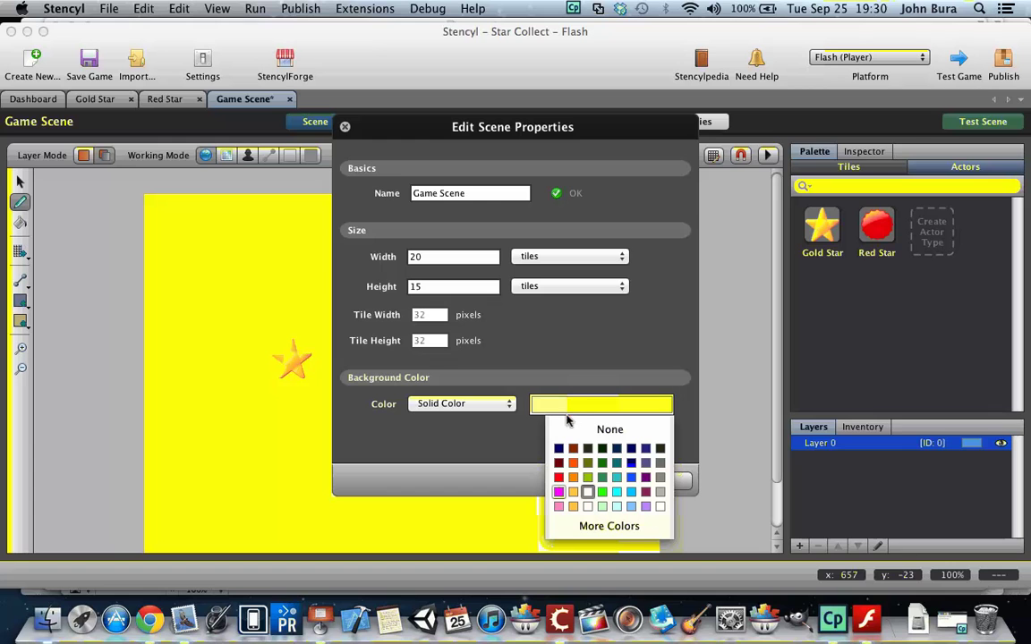
{"action": "left_click", "coordinate": [558, 477]}
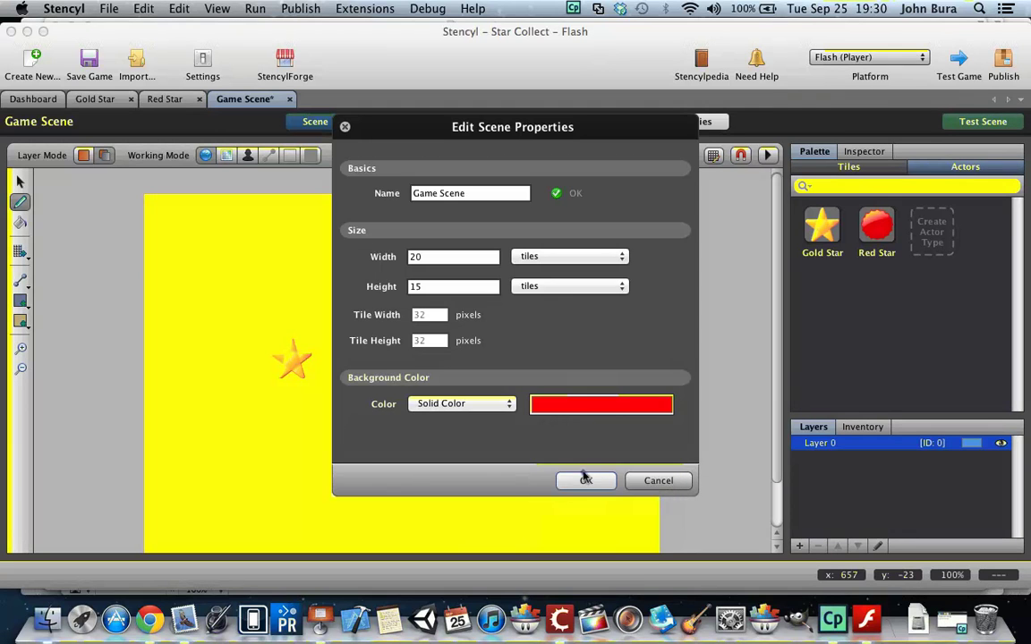
{"action": "left_click", "coordinate": [583, 478]}
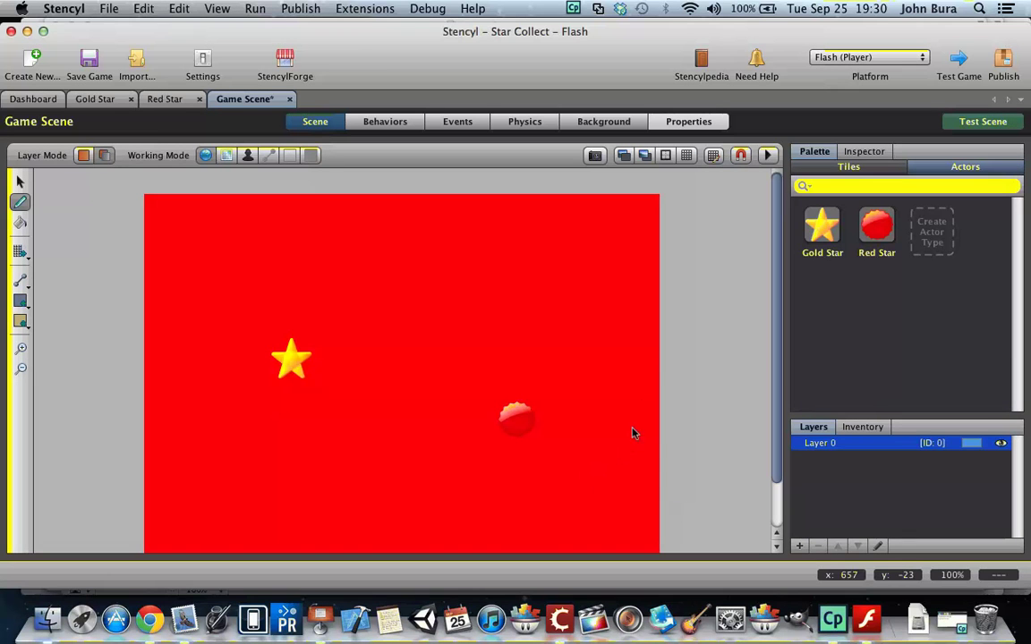
Set the scene's background to a vertical gradient and make its first color near-black, RGB 32, 32, 32, with a brightness of 13.
{"action": "left_click", "coordinate": [669, 126]}
{"action": "left_click", "coordinate": [501, 406]}
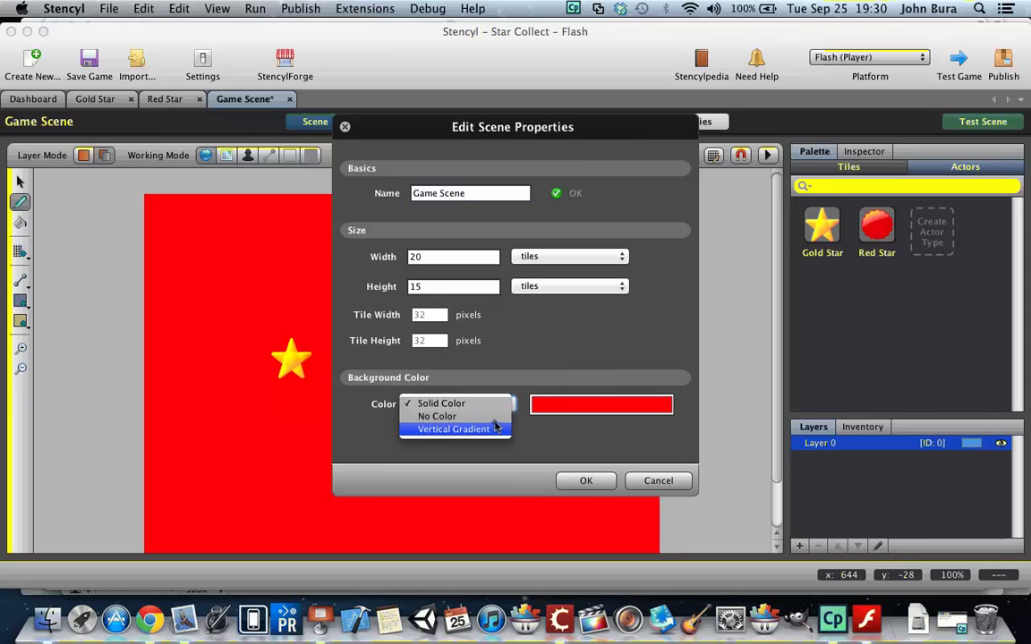
{"action": "left_click", "coordinate": [495, 429]}
{"action": "left_click", "coordinate": [554, 408]}
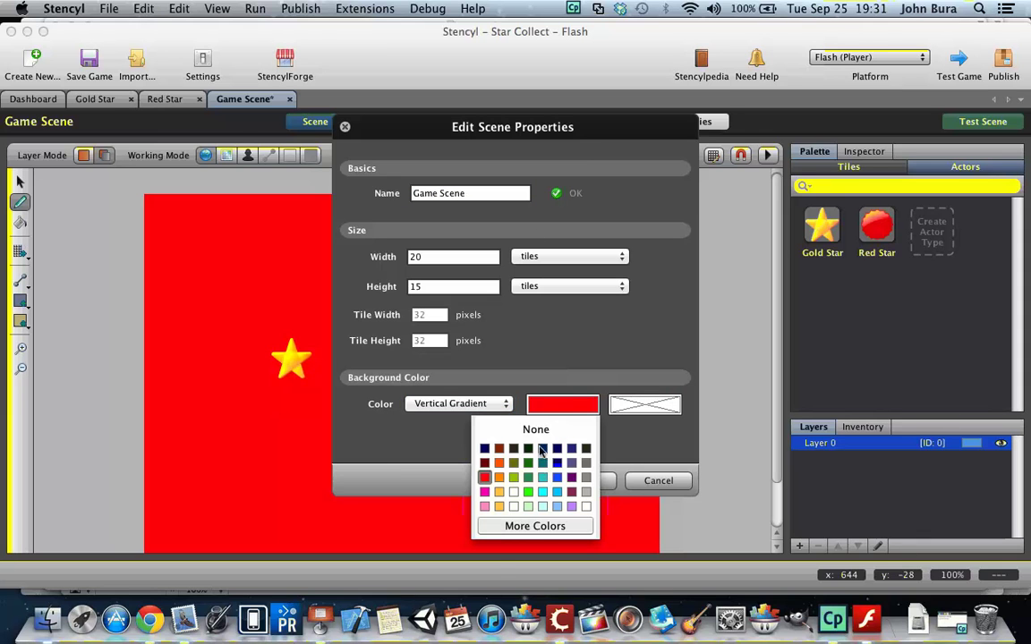
{"action": "left_click", "coordinate": [535, 526]}
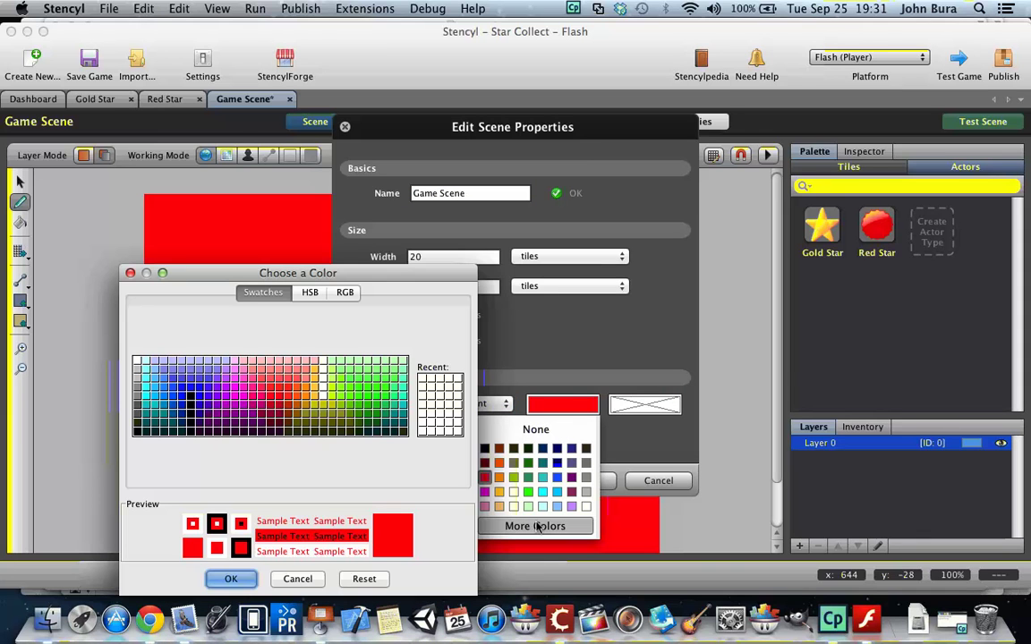
{"action": "left_click", "coordinate": [309, 294]}
{"action": "mouse_move", "coordinate": [303, 455]}
{"action": "left_mouse_down"}
{"action": "mouse_move", "coordinate": [313, 465]}
{"action": "mouse_move", "coordinate": [322, 449]}
{"action": "mouse_move", "coordinate": [328, 456]}
{"action": "left_mouse_up"}
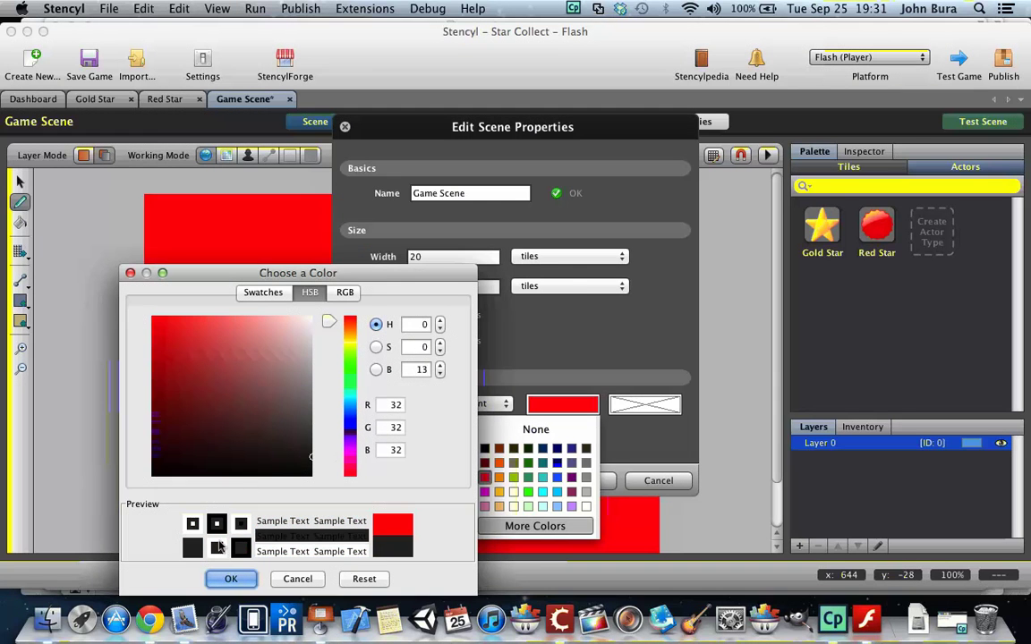
{"action": "left_click", "coordinate": [230, 579]}
Set the second gradient color to dark gray, RGB 43, 43, 43, with a brightness of 17, and apply the scene properties.
{"action": "left_click", "coordinate": [664, 405]}
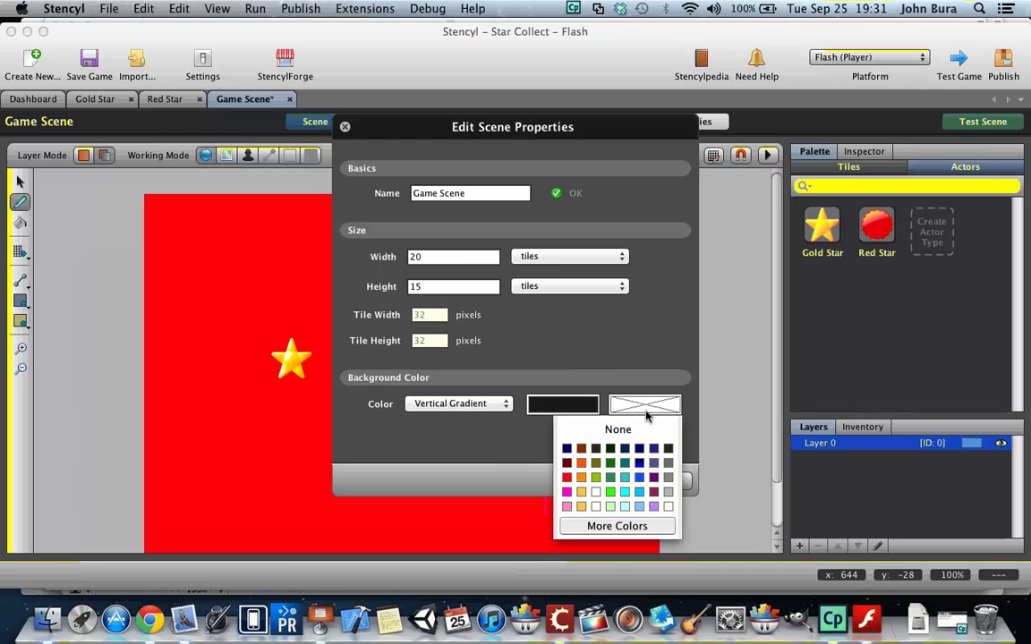
{"action": "left_click", "coordinate": [617, 526]}
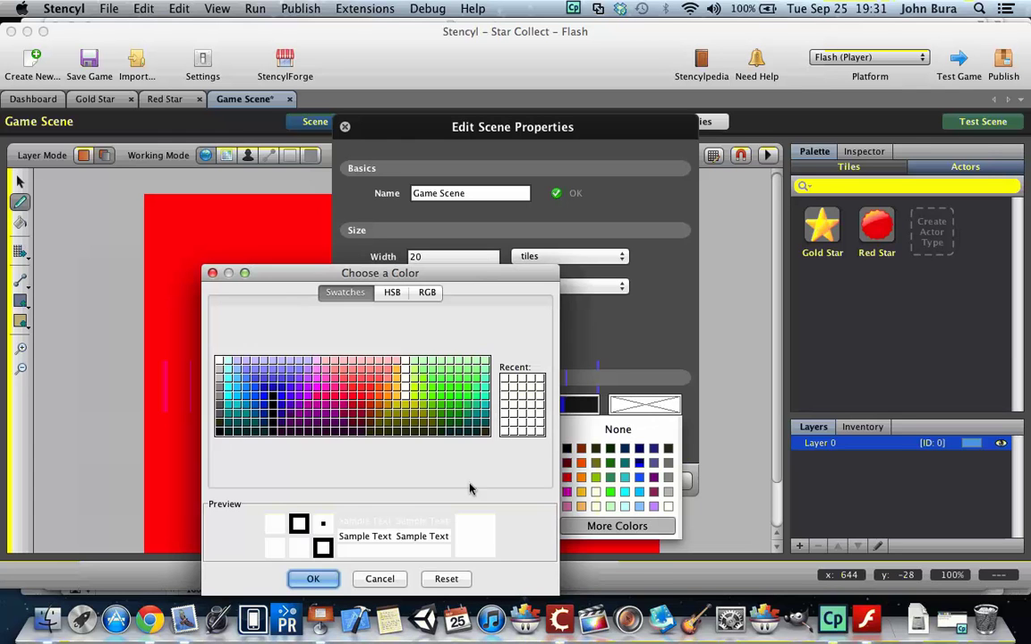
{"action": "left_click", "coordinate": [390, 292]}
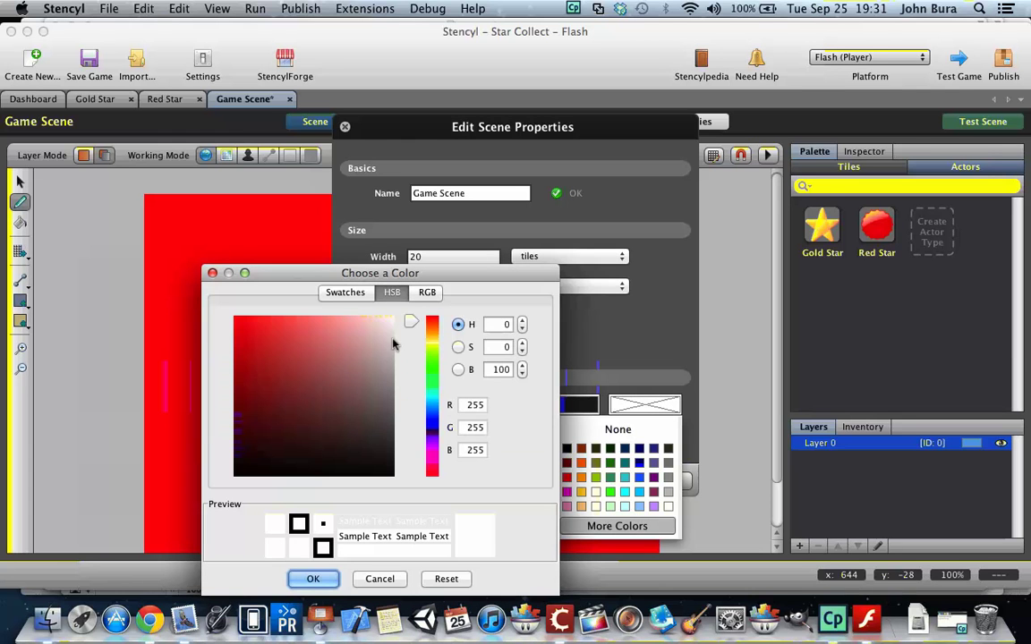
{"action": "left_click", "coordinate": [384, 416]}
{"action": "left_click_drag", "start_coordinate": [384, 416], "coordinate": [424, 449]}
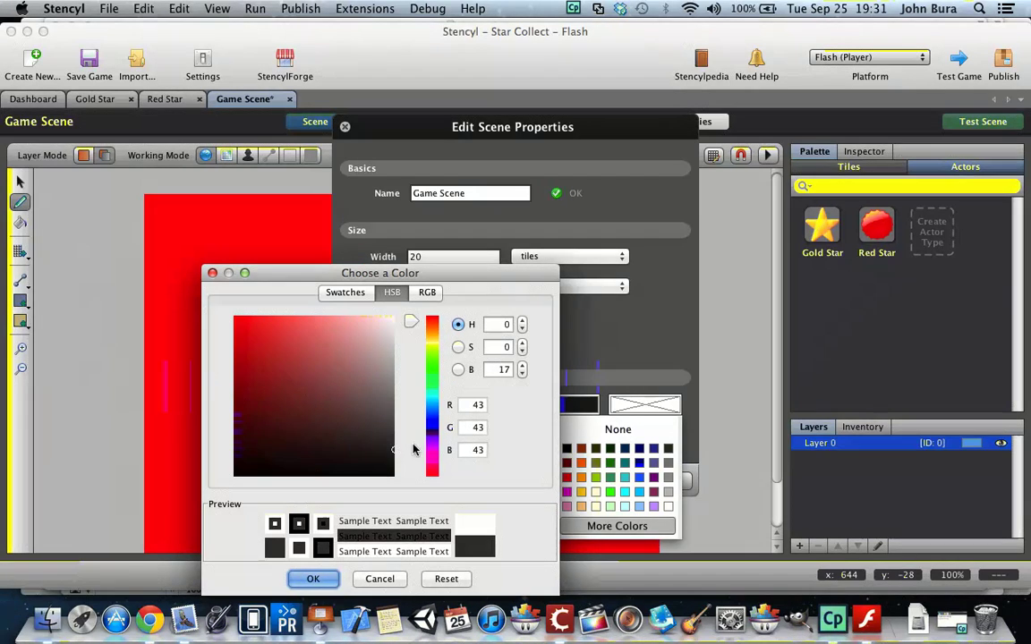
{"action": "left_click", "coordinate": [313, 578]}
{"action": "left_click", "coordinate": [586, 481]}
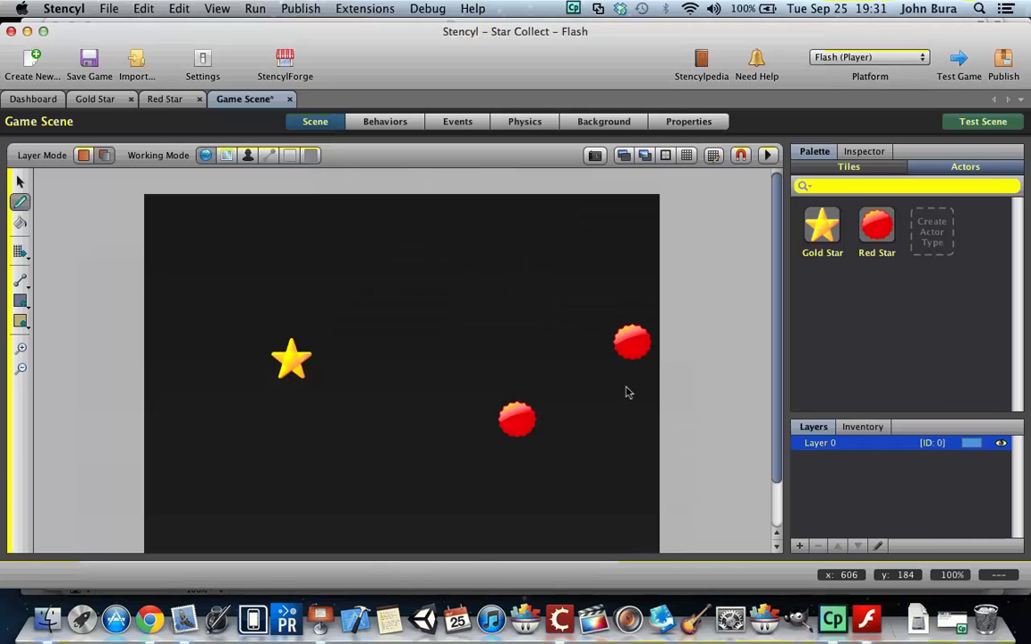